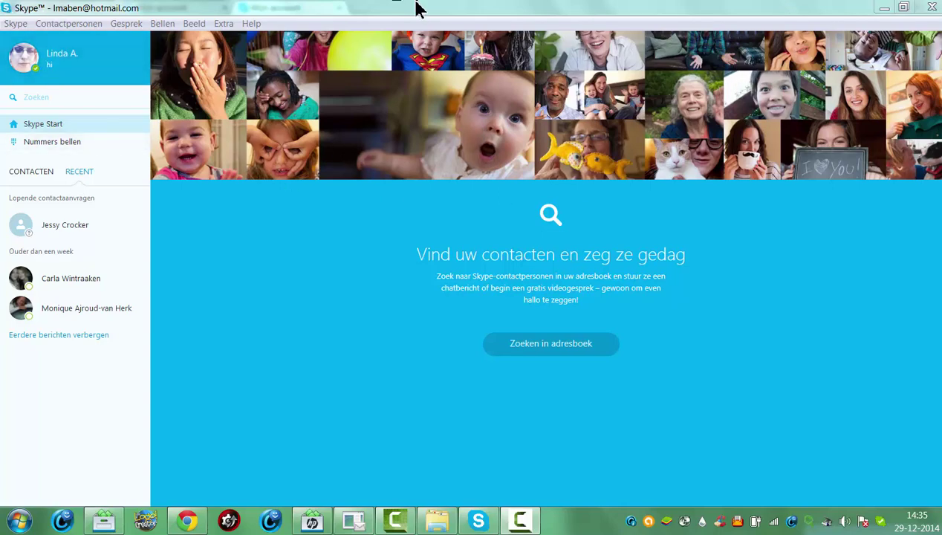
- Minimize the Skype, browser and Skype Phone windows and open the desktop skype note
left_click(884, 7)
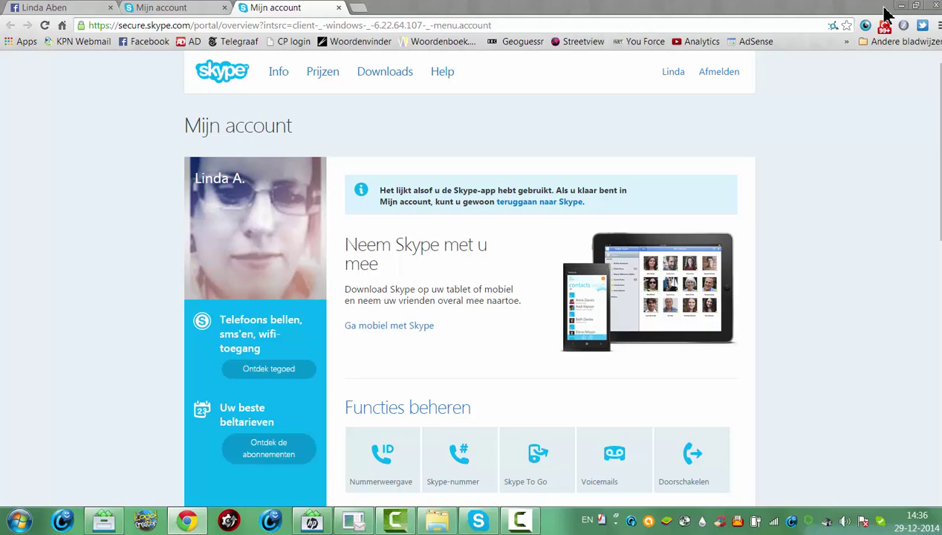
left_click(900, 6)
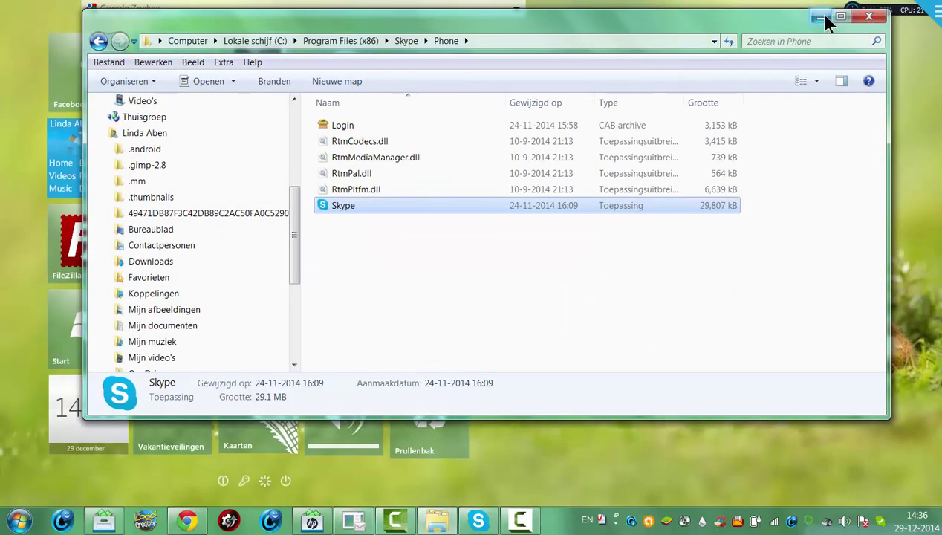
left_click(821, 17)
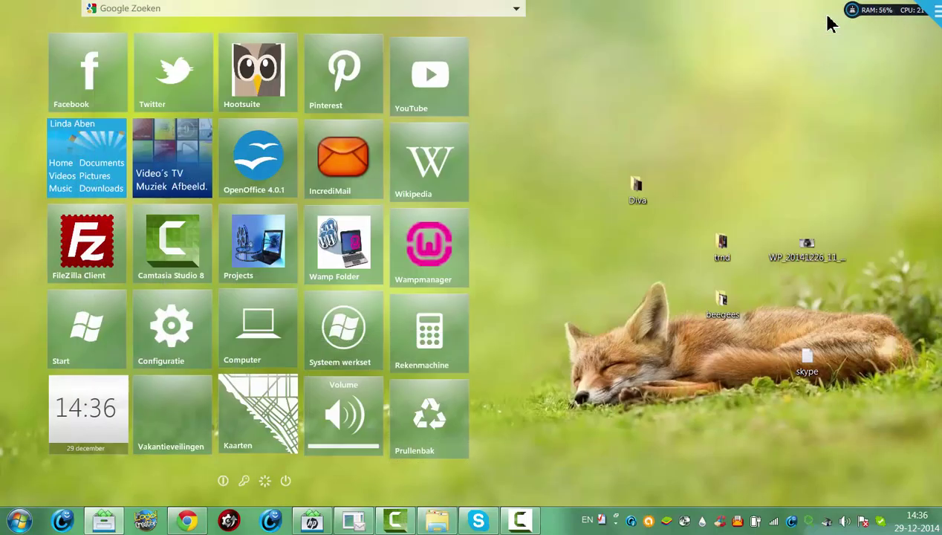
double_click(779, 356)
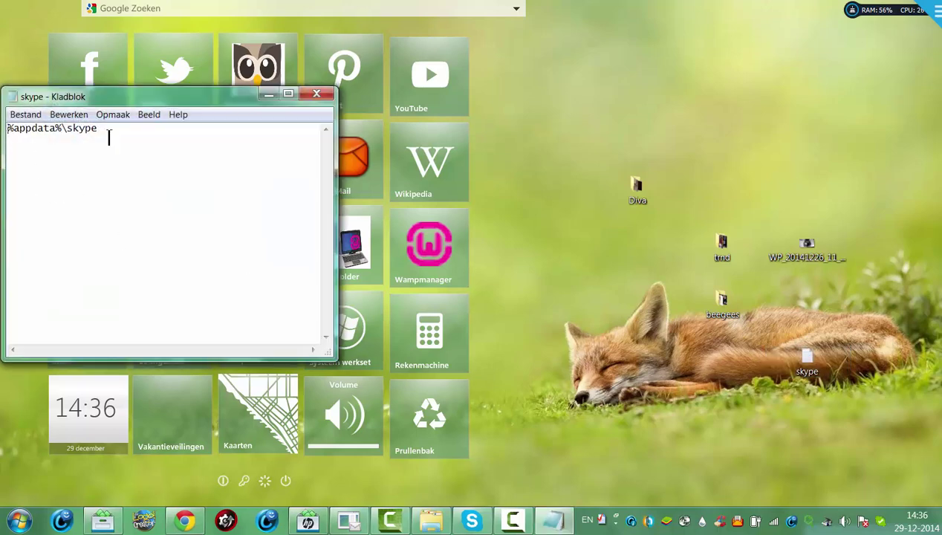
- Paste the %appdata%\skype path from the note into Start search to open it
left_click_drag(108, 133, 2, 133)
key("ctrl+c")
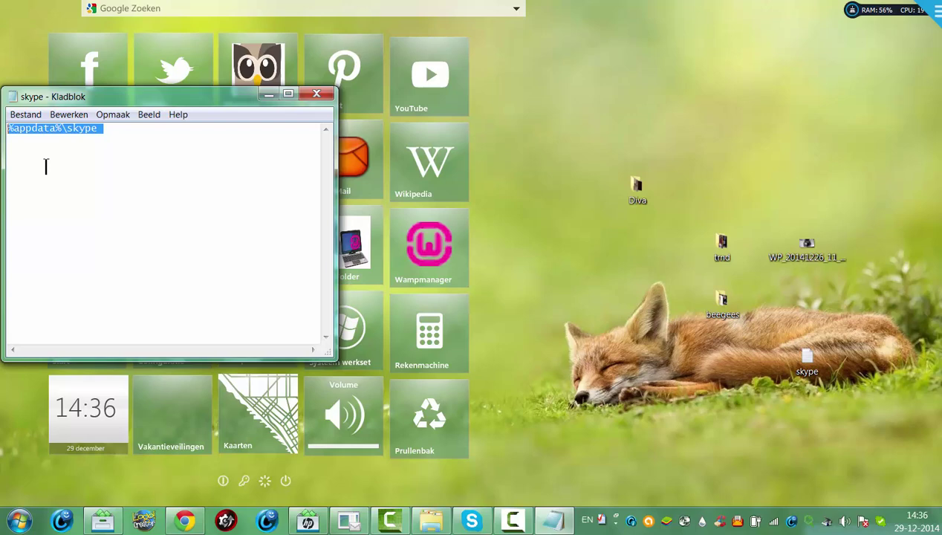
left_click(19, 520)
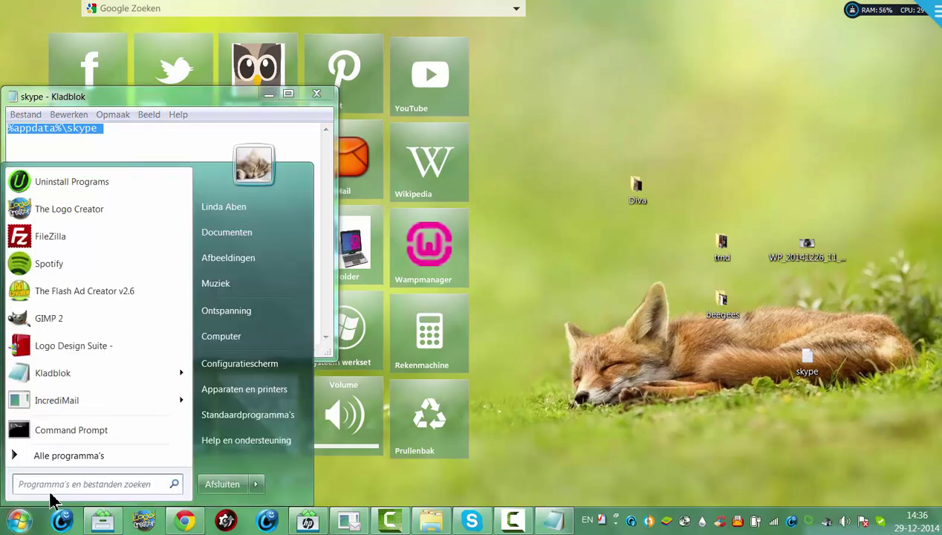
key("ctrl+v")
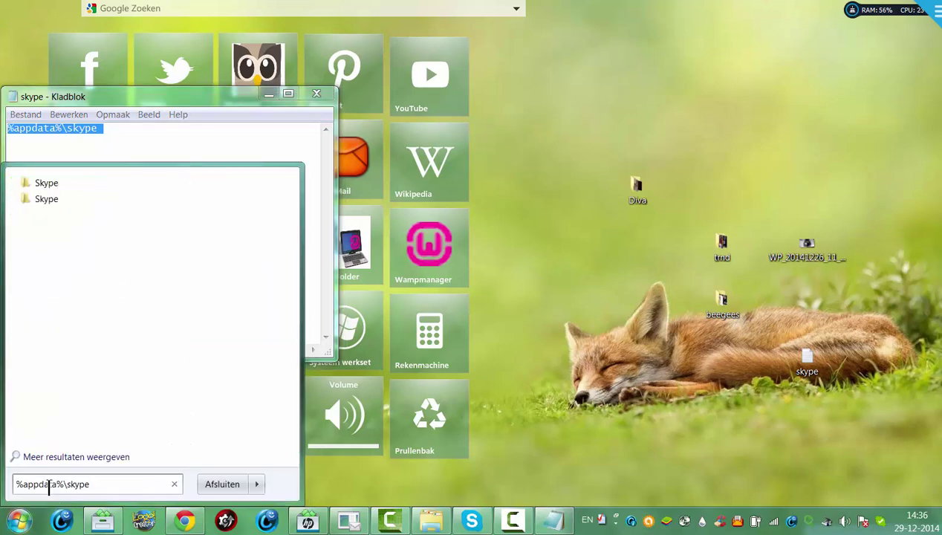
key("Return")
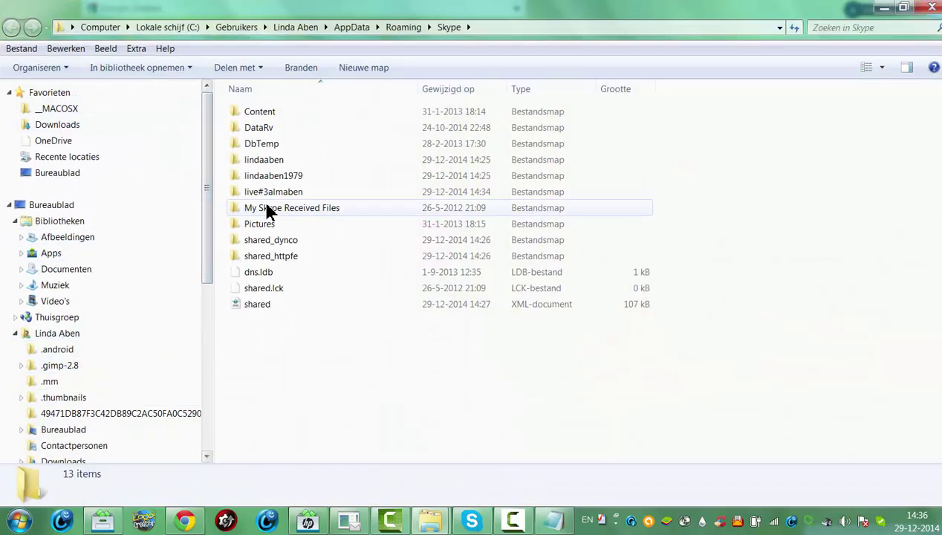
double_click(275, 162)
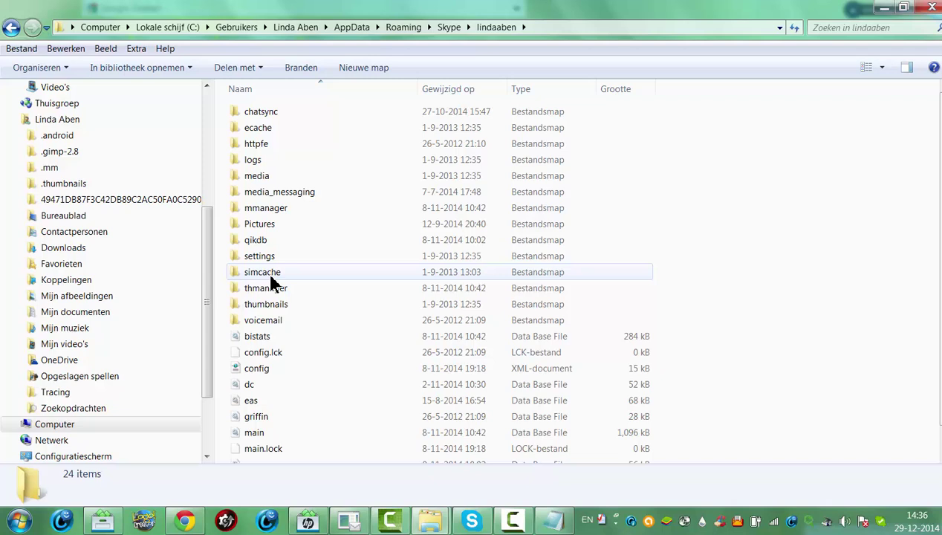
scroll(937, 267, "down", 3)
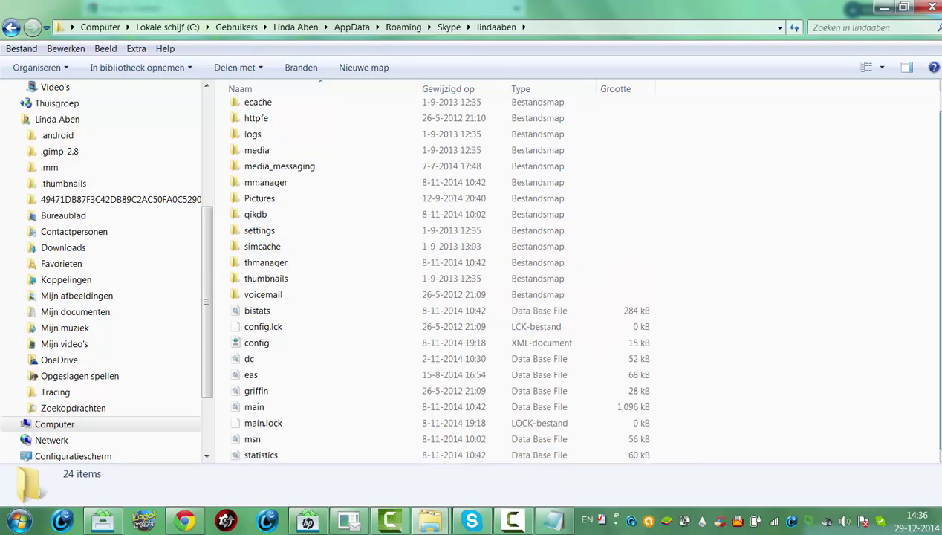
scroll(580, 275, "up", 1)
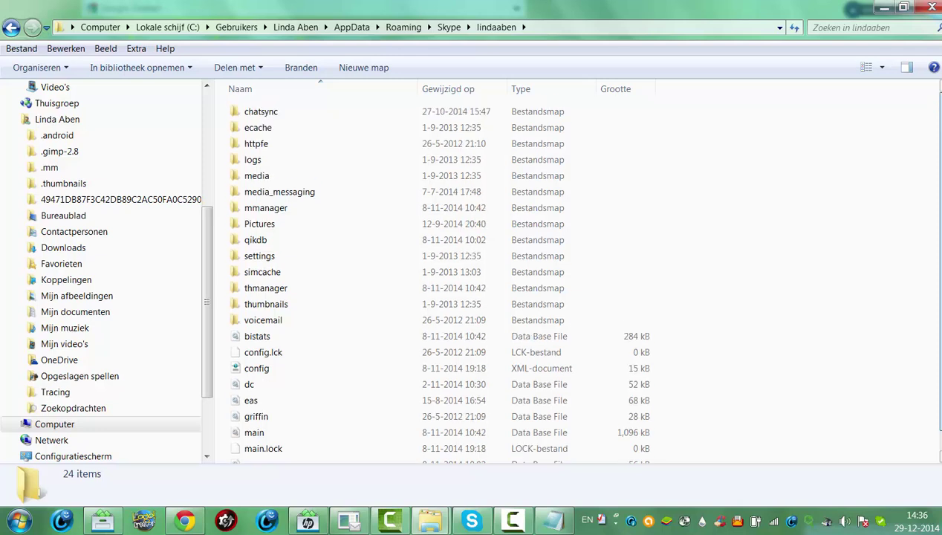
scroll(924, 301, "down", 1)
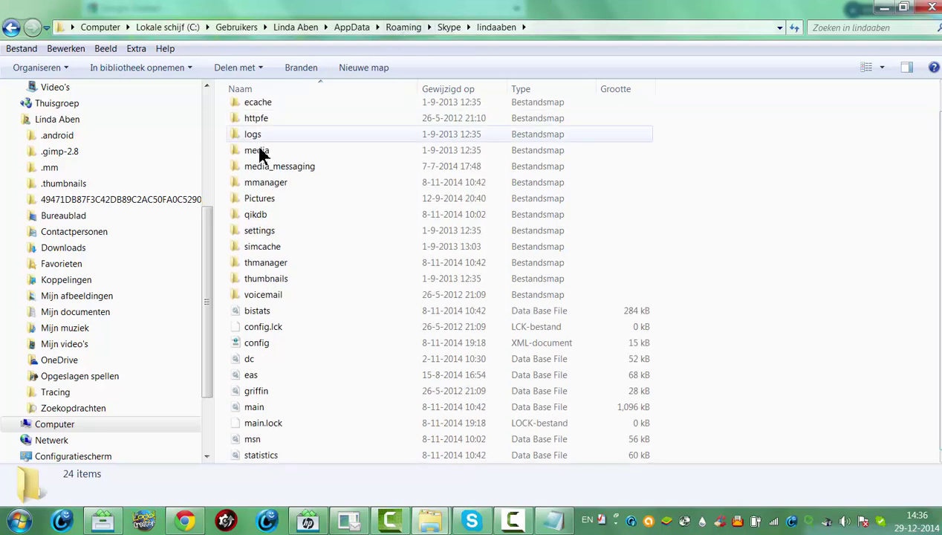
left_click(11, 28)
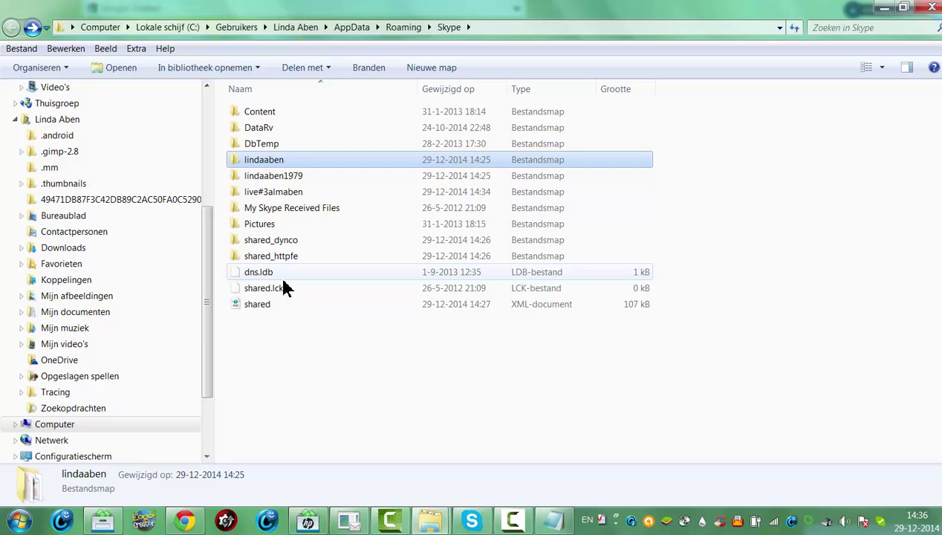
left_click(270, 176)
key("Delete")
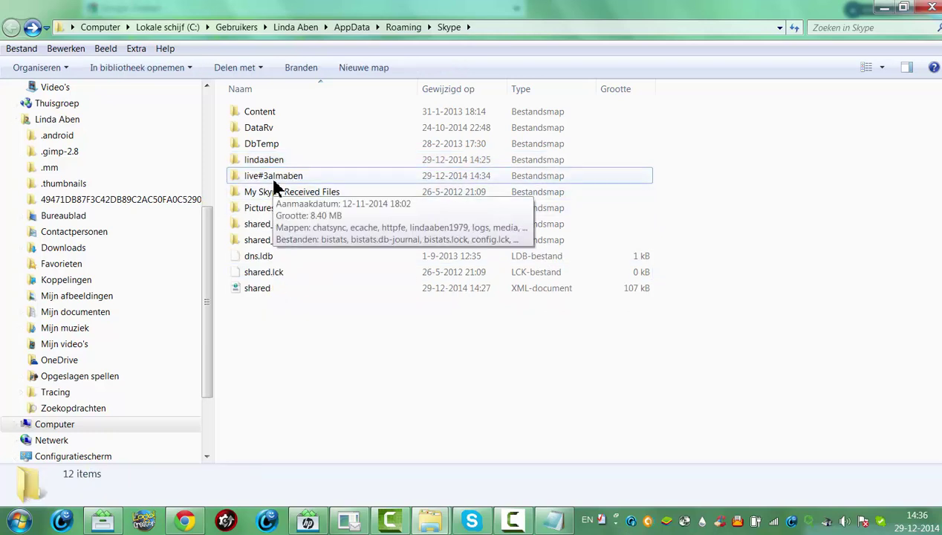
key("ctrl+z")
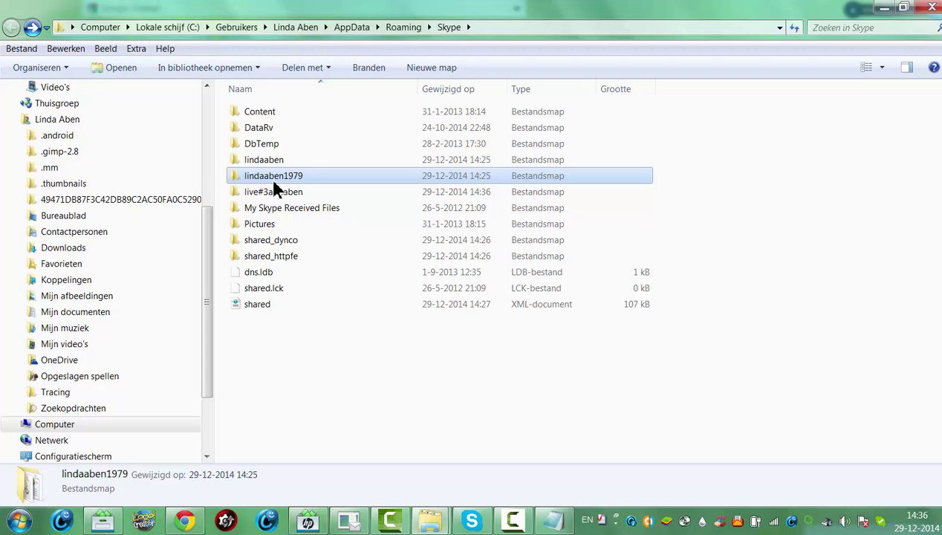
double_click(273, 182)
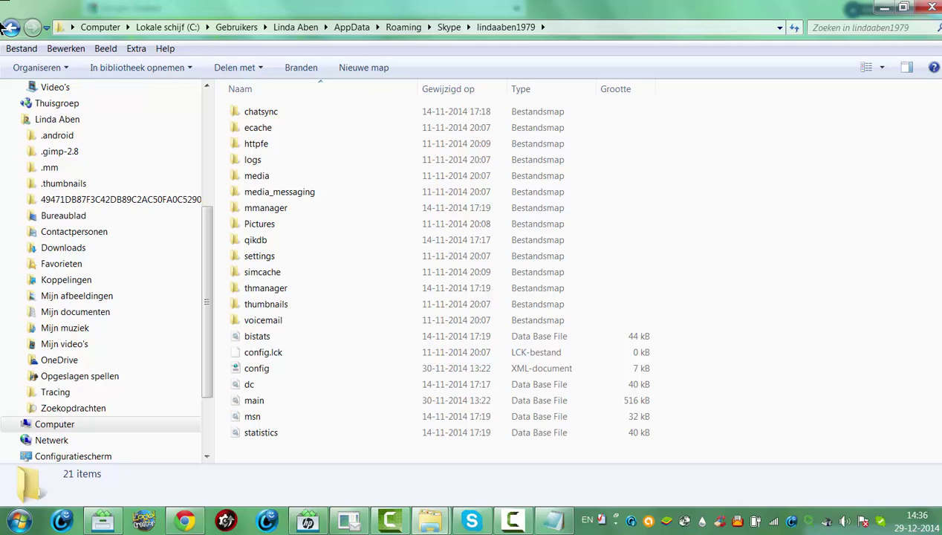
left_click(11, 27)
double_click(291, 193)
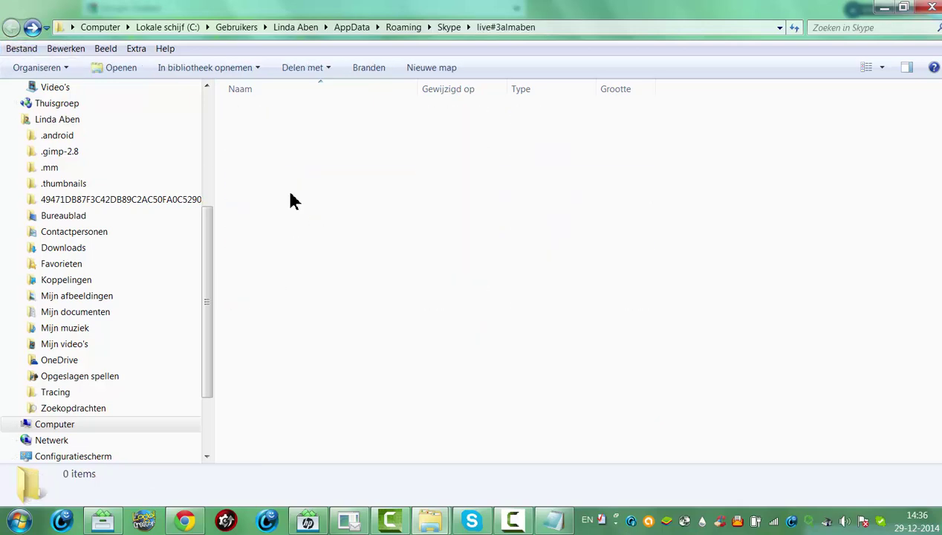
scroll(687, 347, "down", 1)
scroll(515, 217, "down", 1)
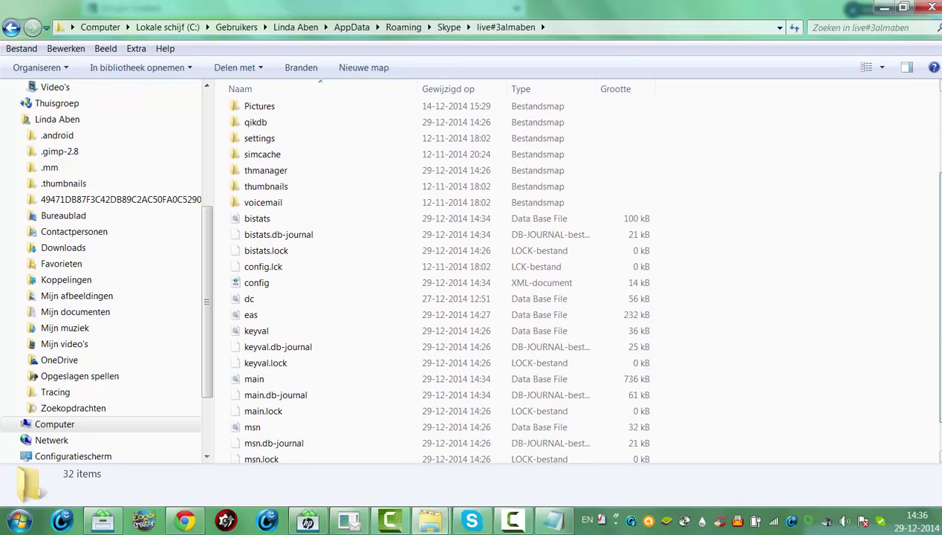
left_click(349, 337)
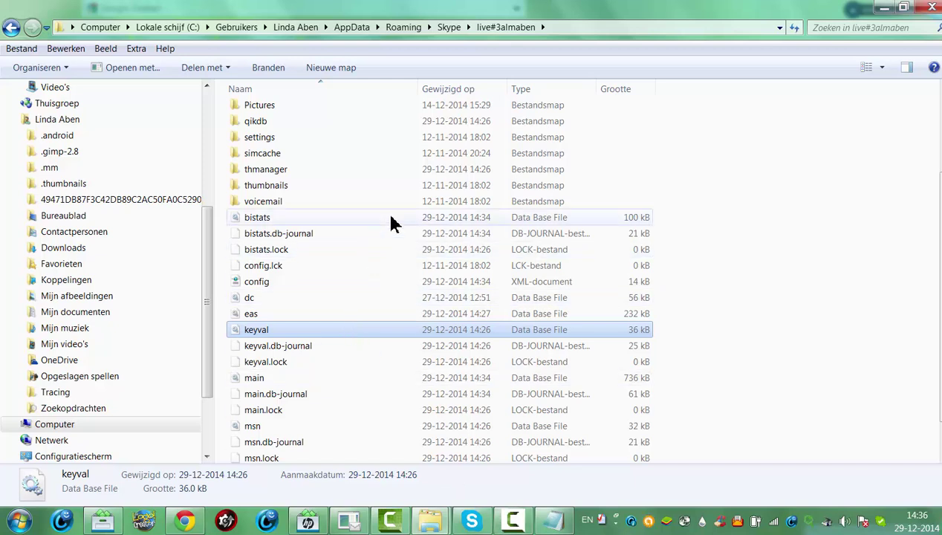
- Sign out of Skype with Afmelden and close the sign-in window
left_click(473, 523)
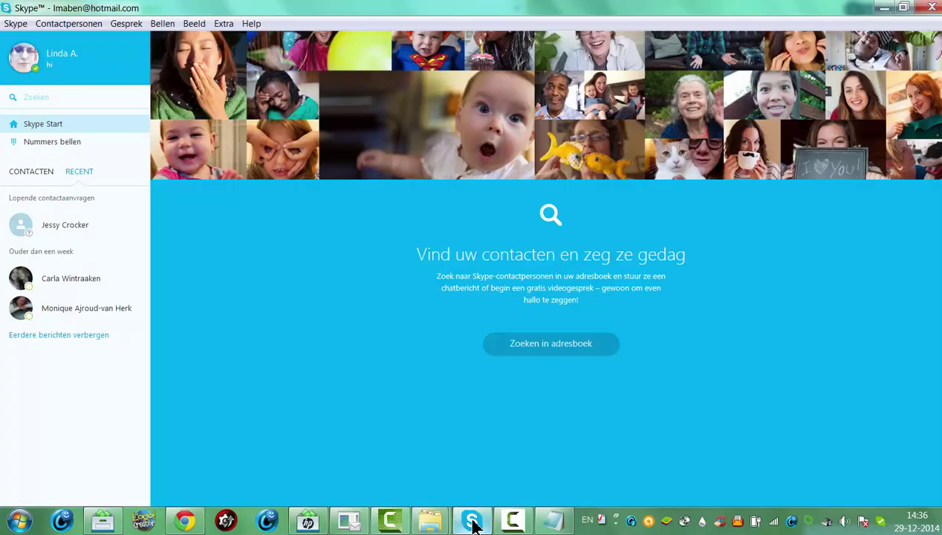
left_click(10, 23)
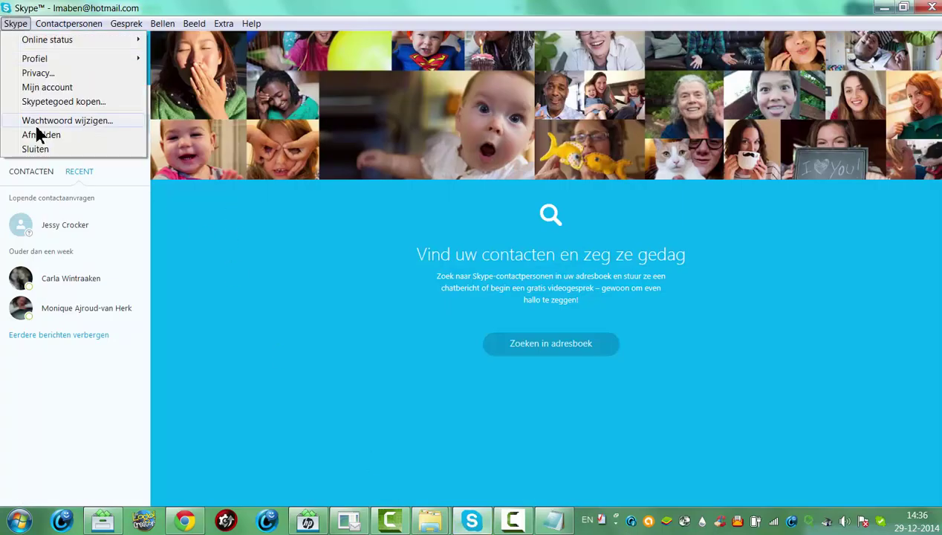
mouse_move(34, 58)
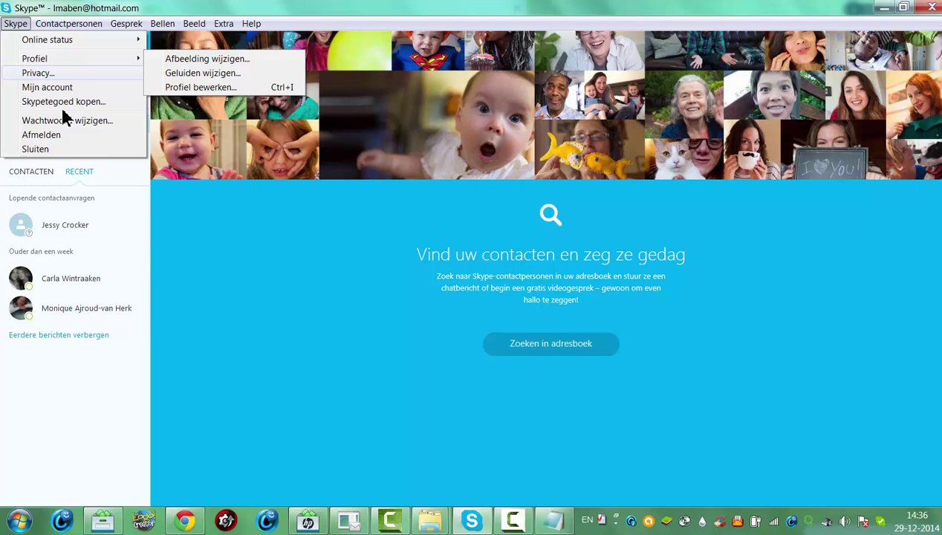
left_click(41, 136)
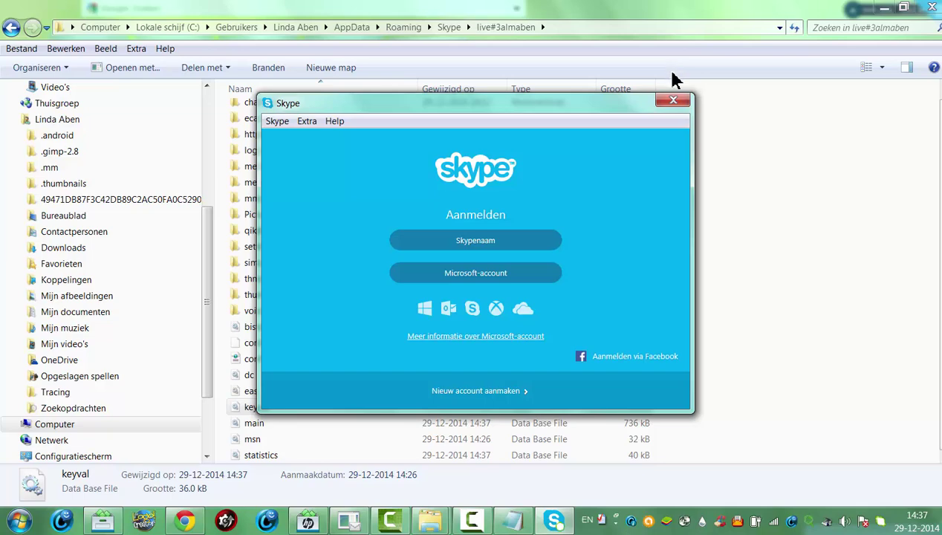
left_click(673, 99)
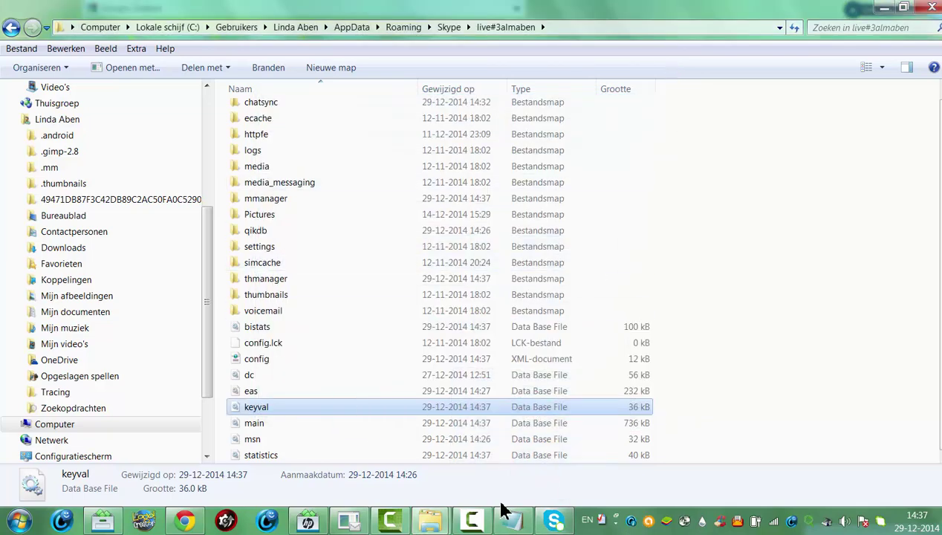
- Move keyval from live#3almaben to the recycle bin, confirming with Ja
left_click(250, 412)
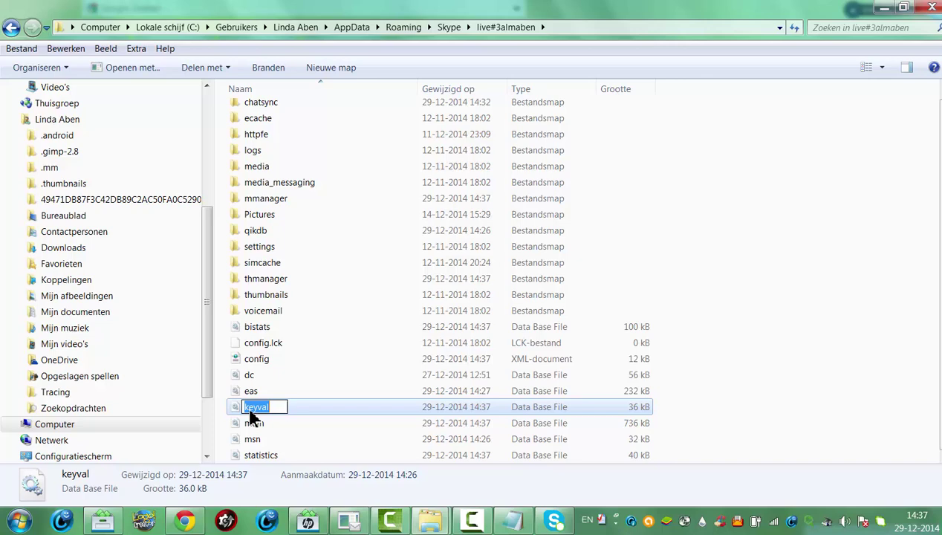
left_click(234, 412)
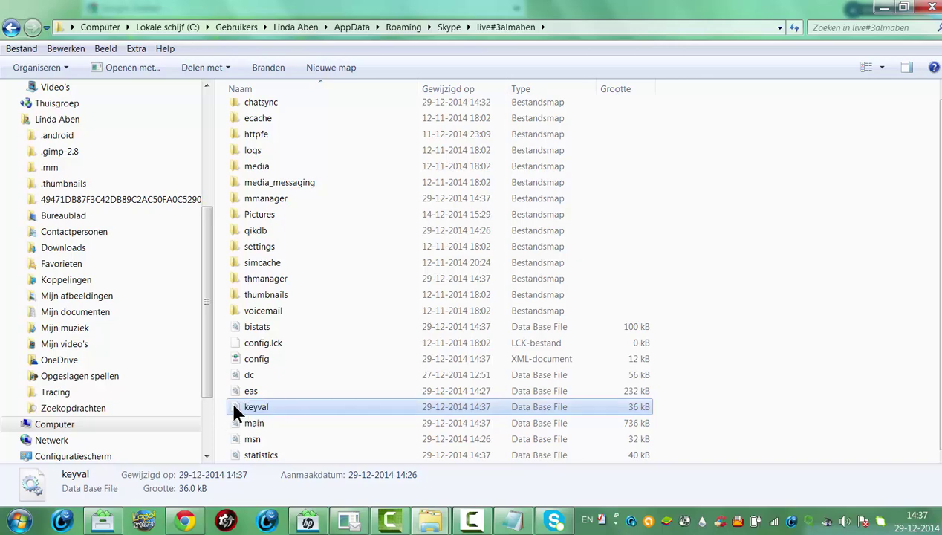
key("Delete")
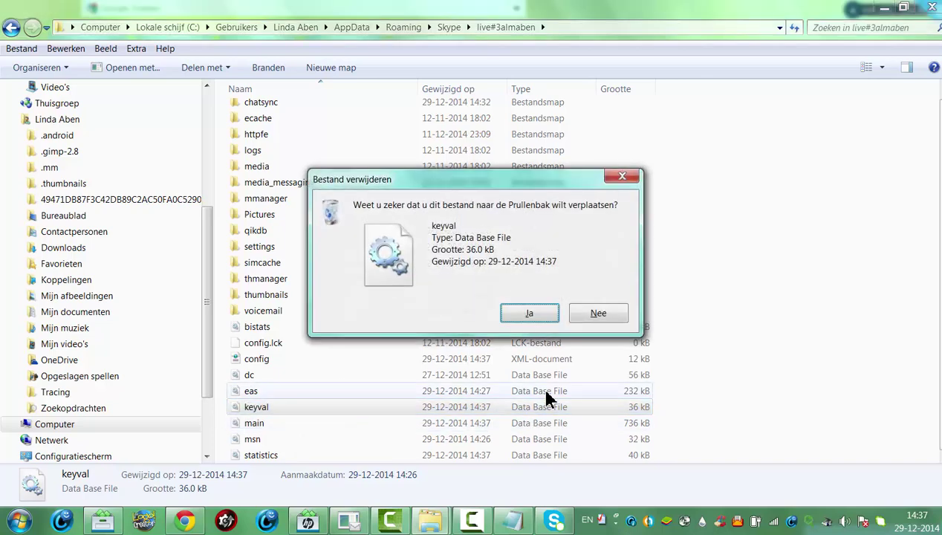
left_click(532, 313)
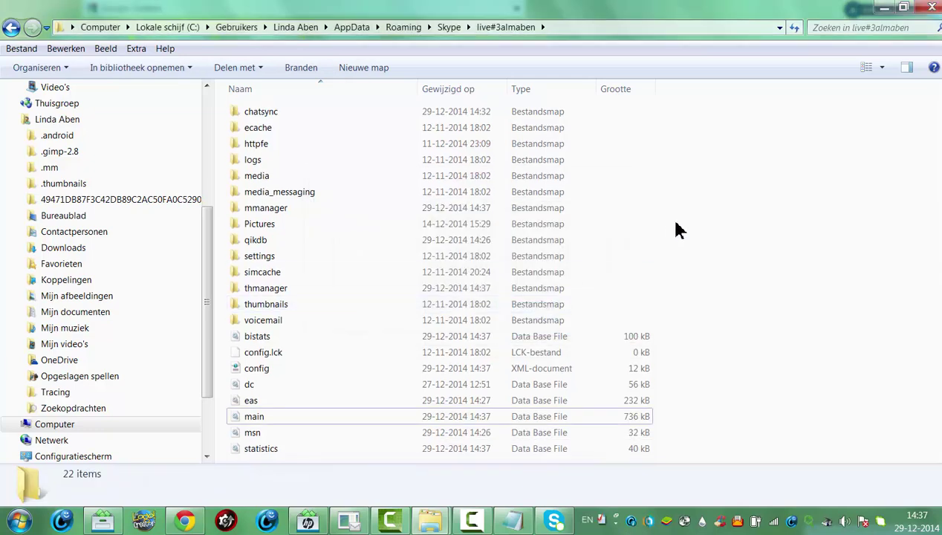
- Sign back in to Skype with the hotmail Microsoft account address and password
left_click(884, 9)
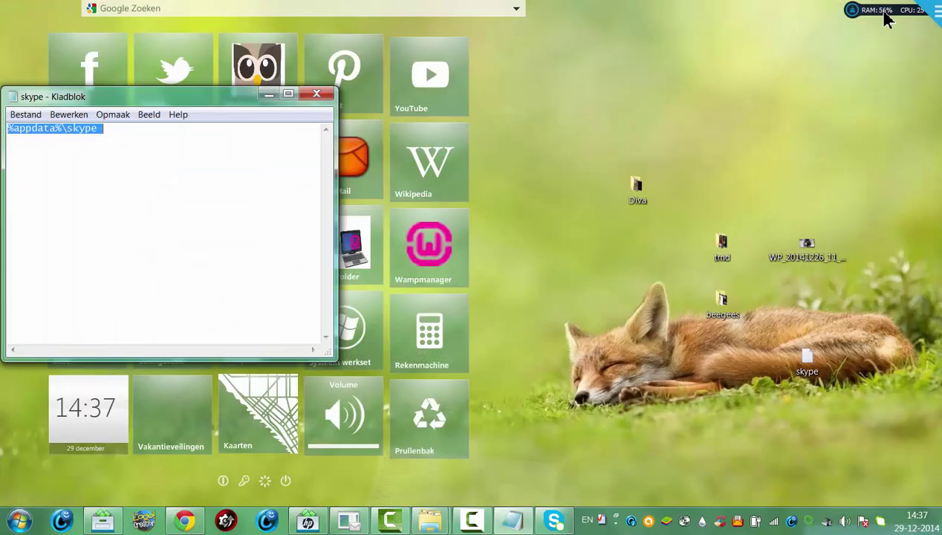
left_click(553, 521)
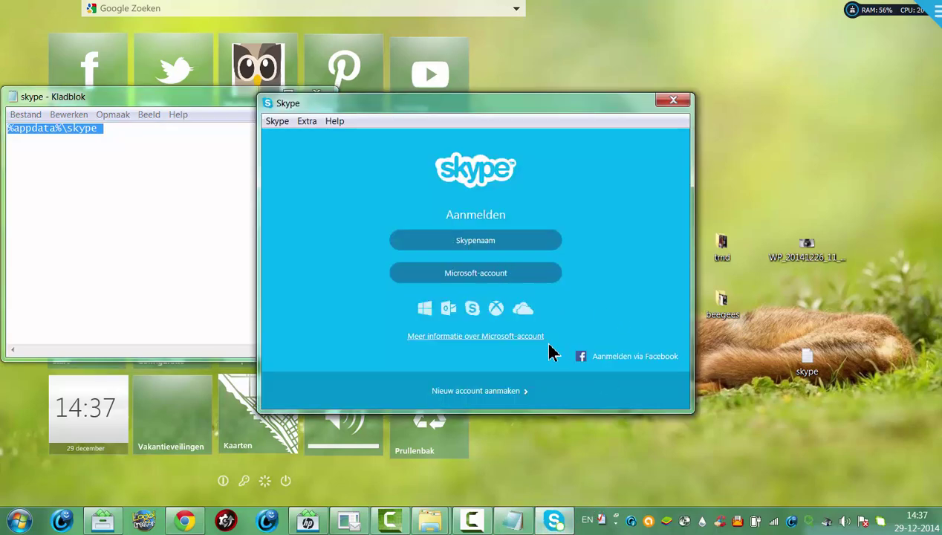
left_click(503, 247)
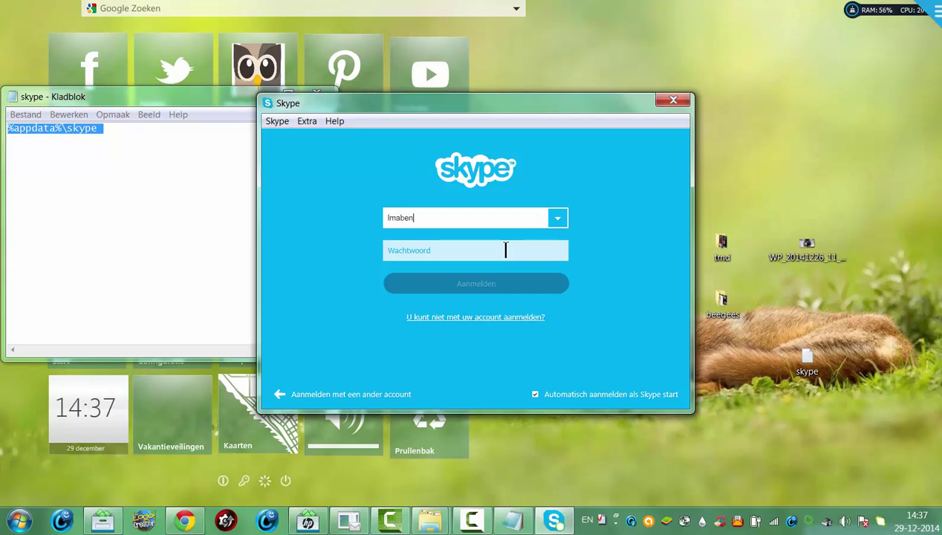
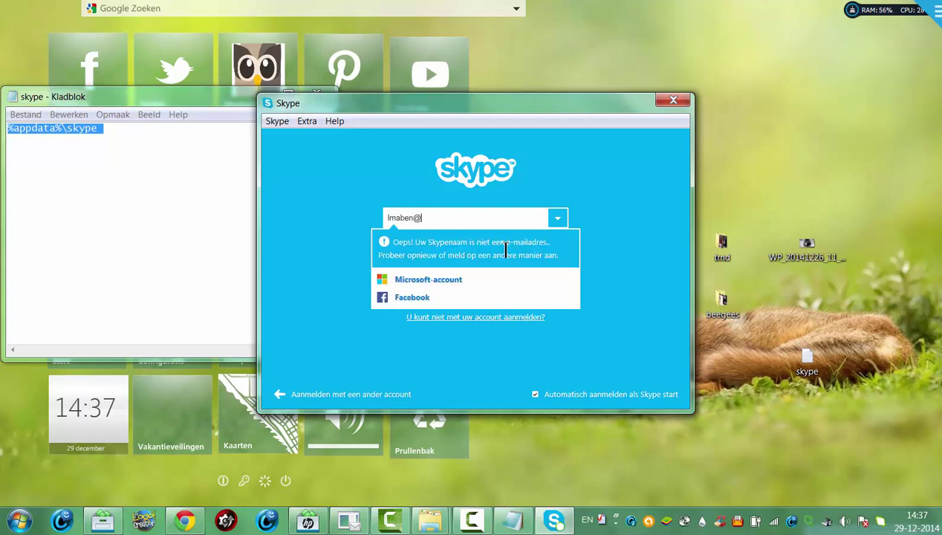
left_click(451, 283)
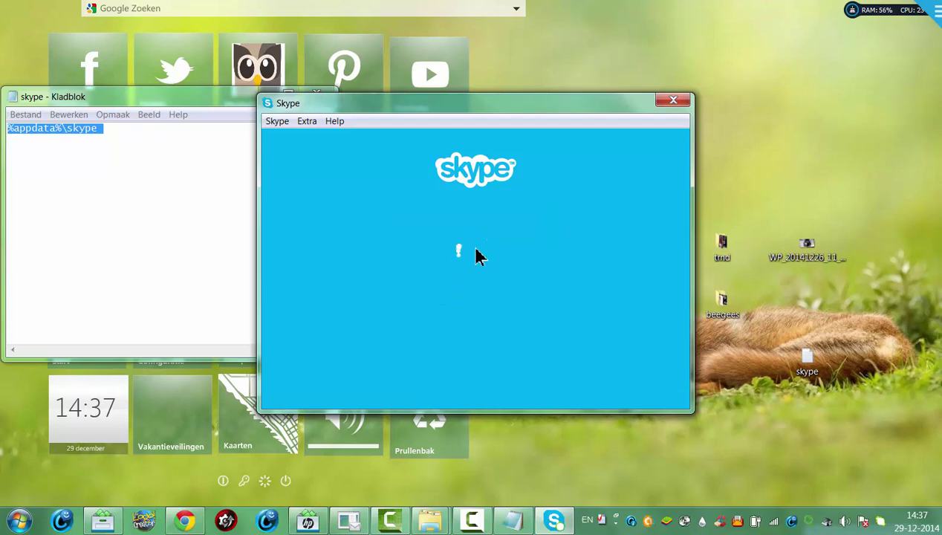
left_click(455, 200)
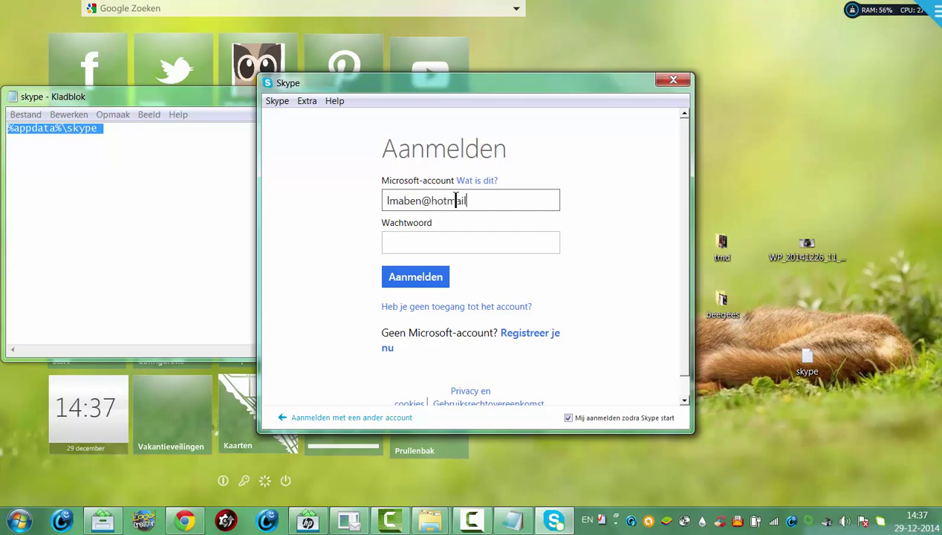
type("m")
key("Tab")
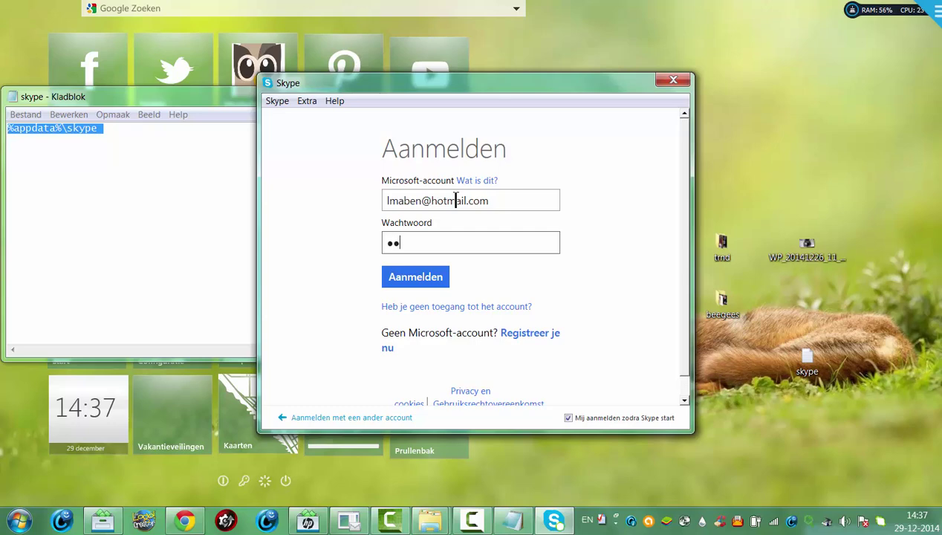
type("1")
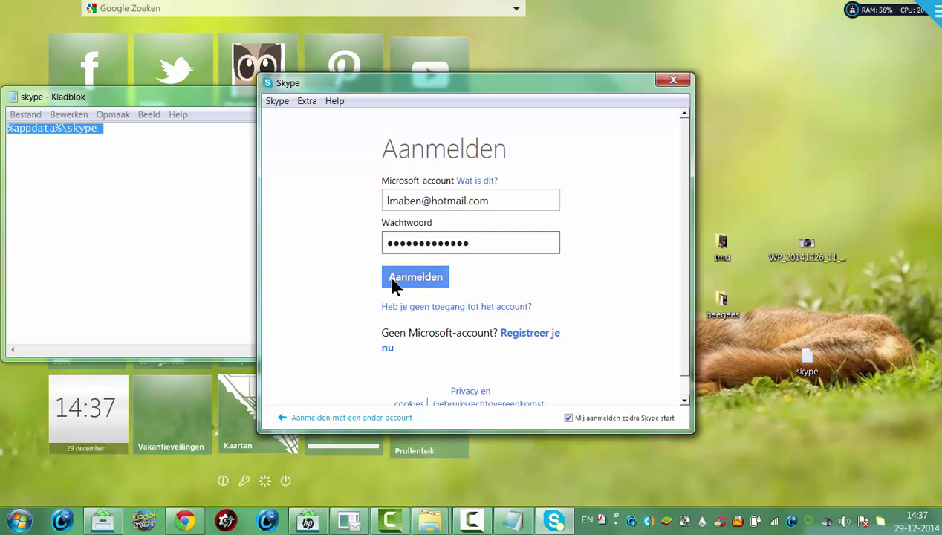
left_click(395, 280)
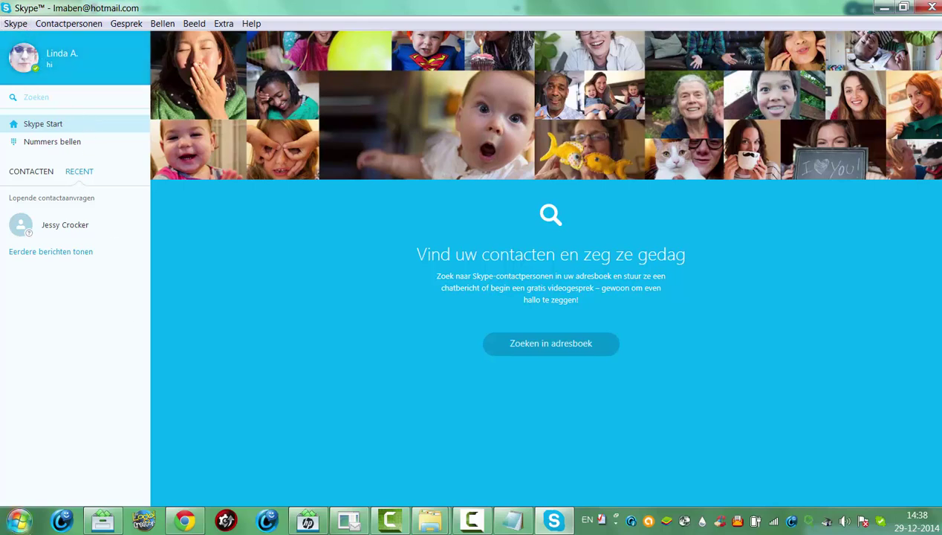
left_click(18, 520)
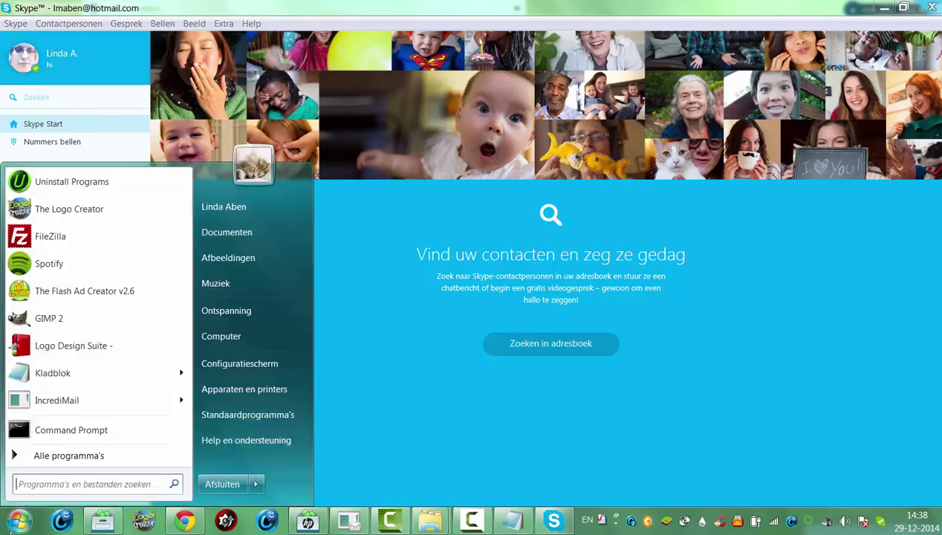
left_click(427, 522)
mouse_move(429, 520)
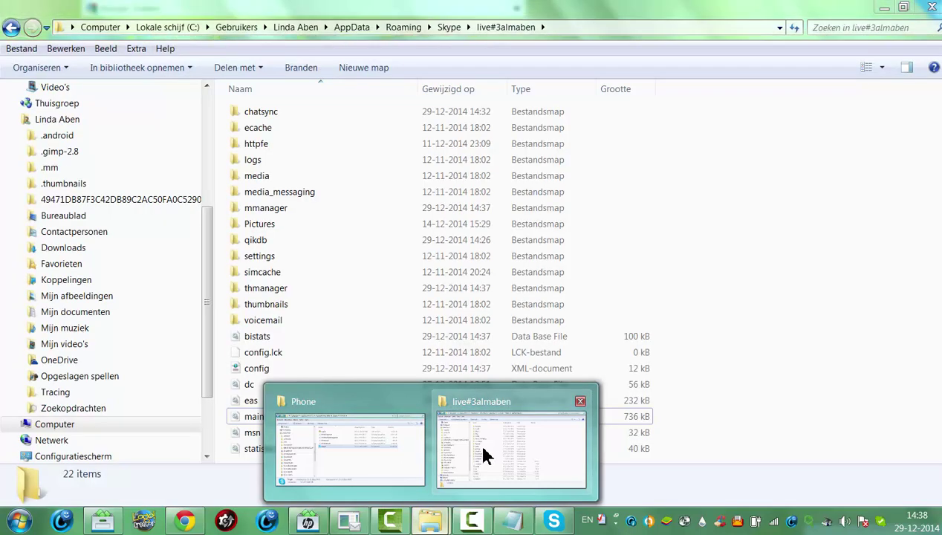
left_click(482, 455)
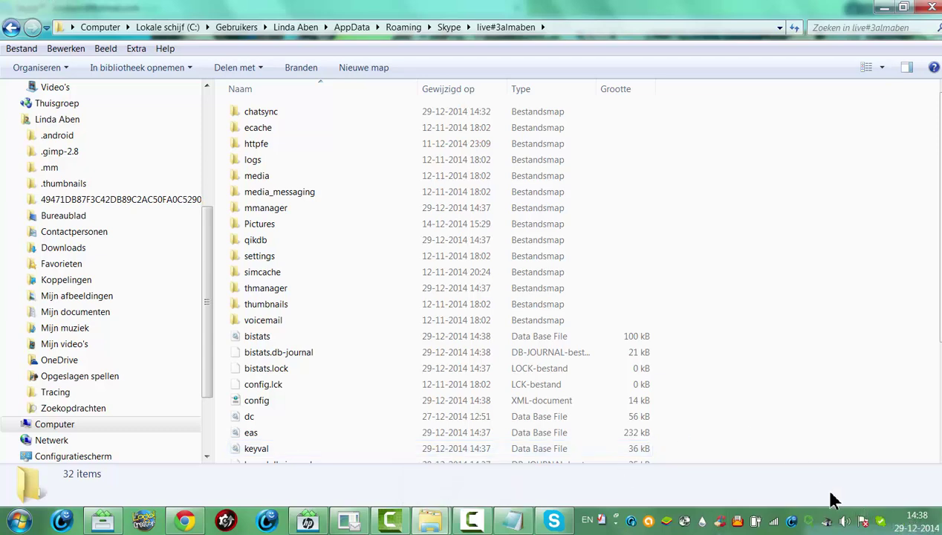
double_click(249, 447)
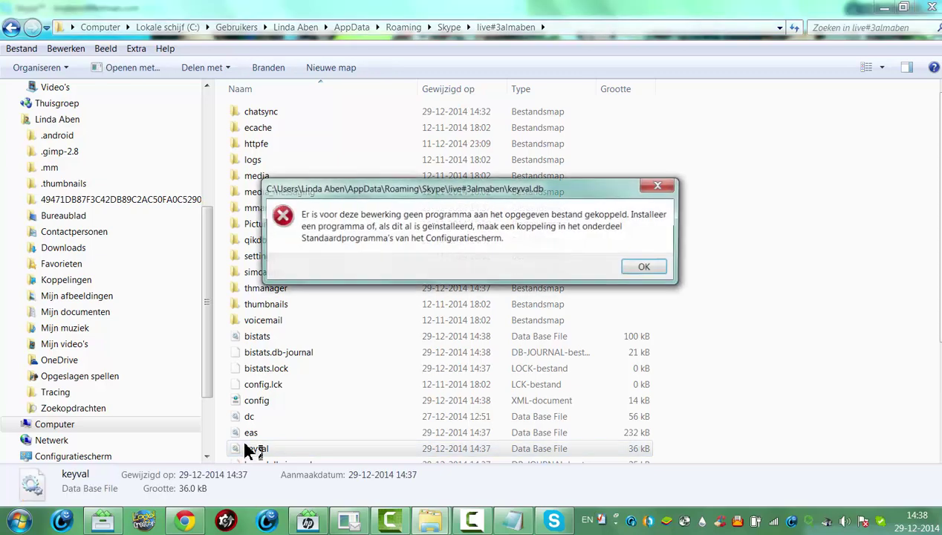
left_click(652, 271)
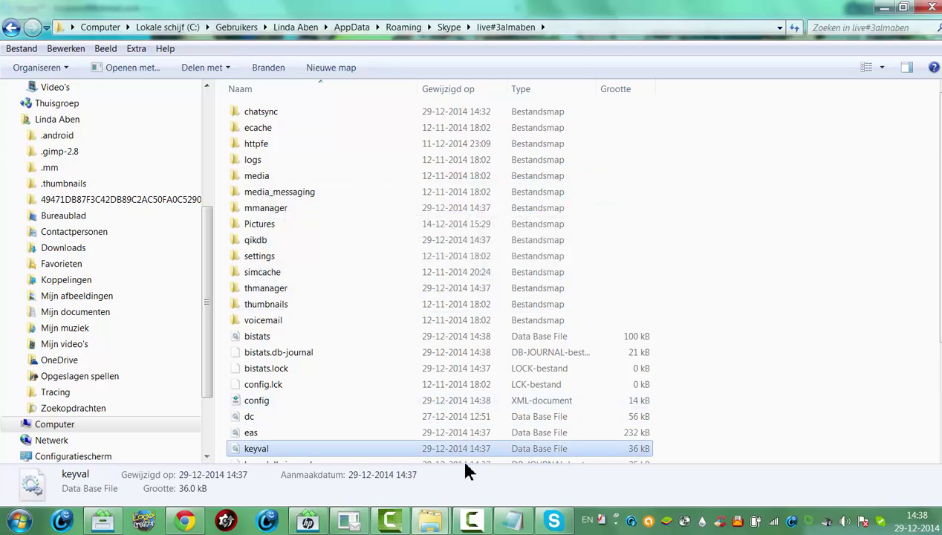
scroll(877, 406, "down", 1)
scroll(877, 406, "down", 2)
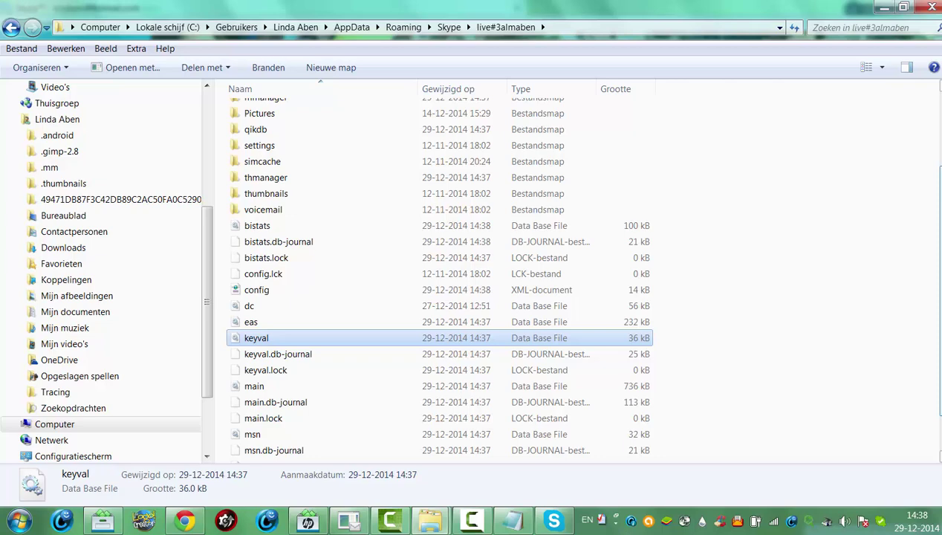
left_click(884, 6)
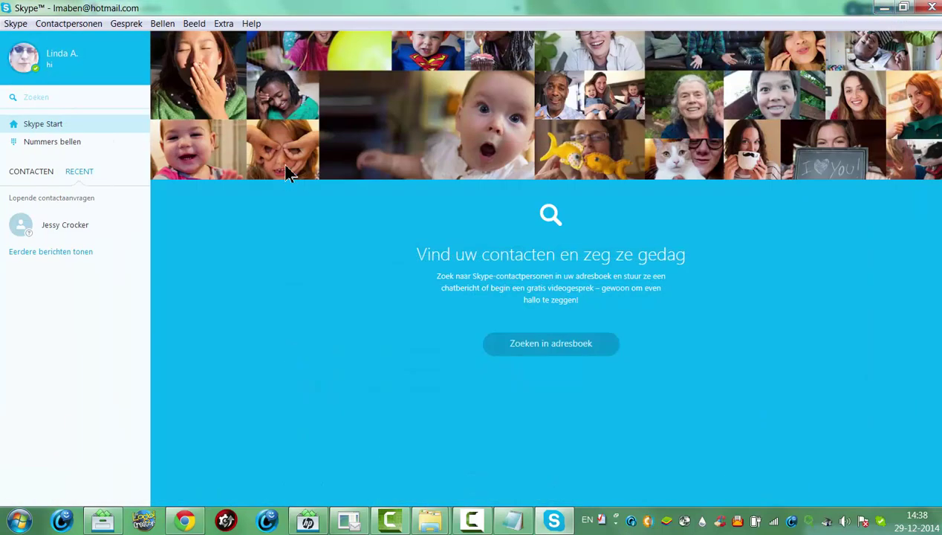
- Remove the 'hi' mood message from your profile and return to Skype Home
left_click(55, 73)
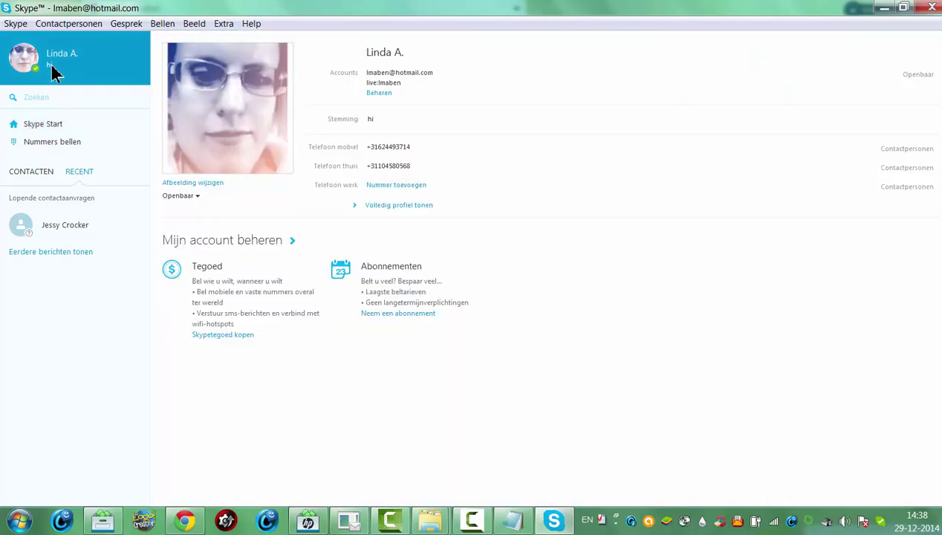
left_click(380, 120)
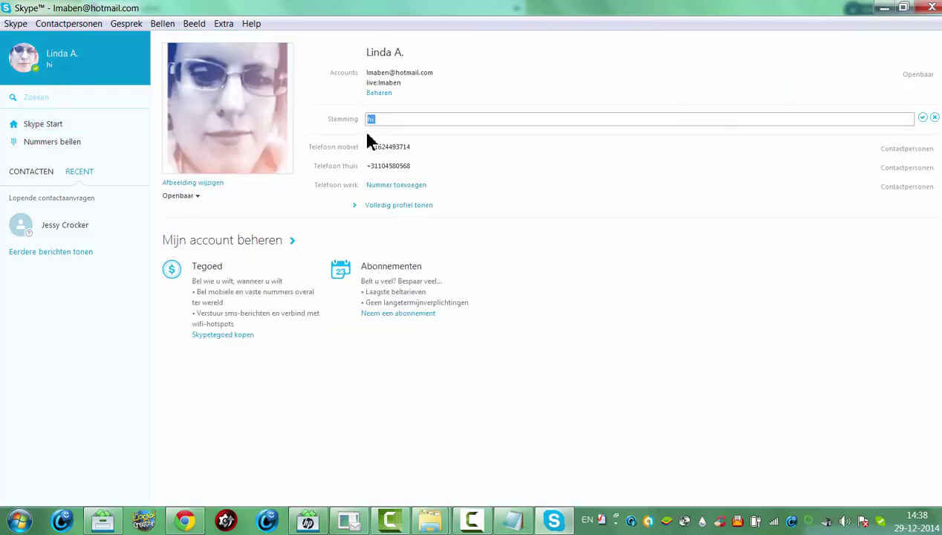
key("Return")
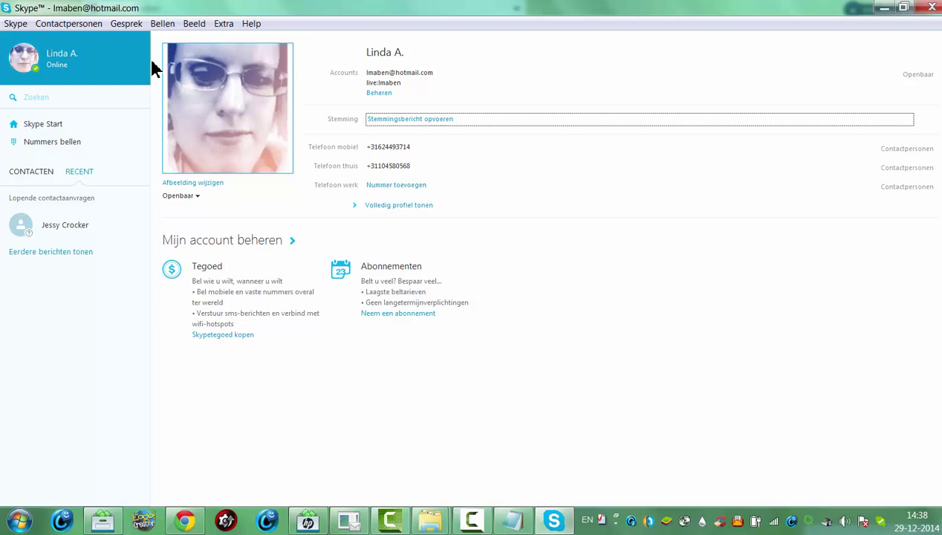
left_click(27, 97)
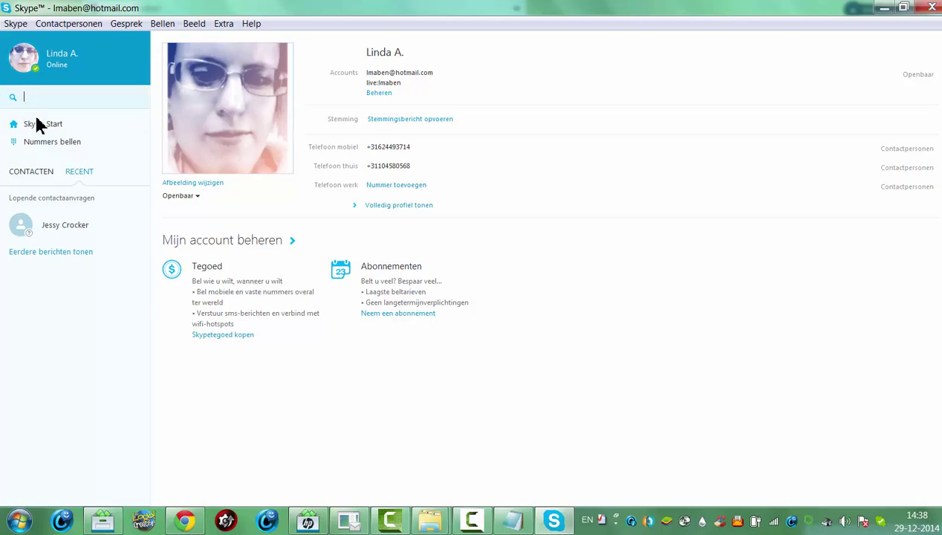
left_click(34, 127)
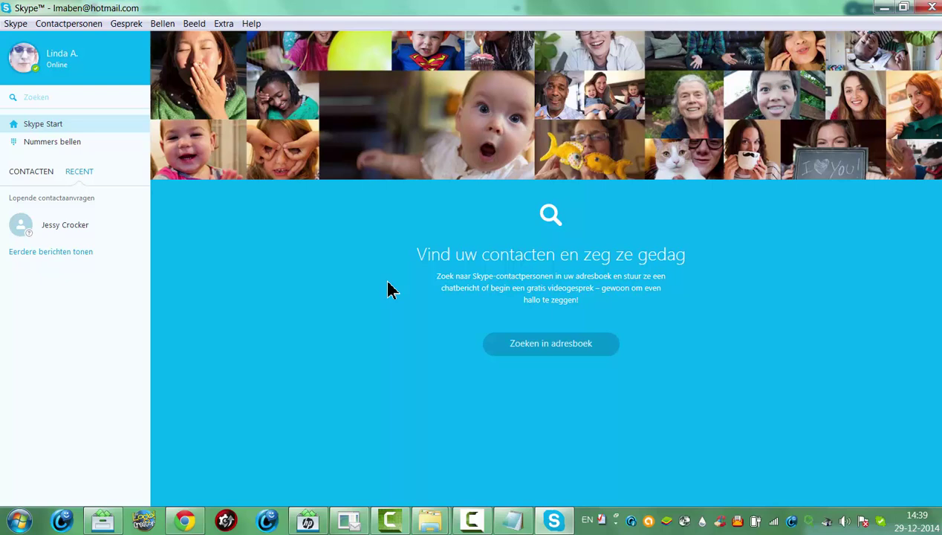
- Select the %appdata%\skype line in the notes window
left_click(14, 524)
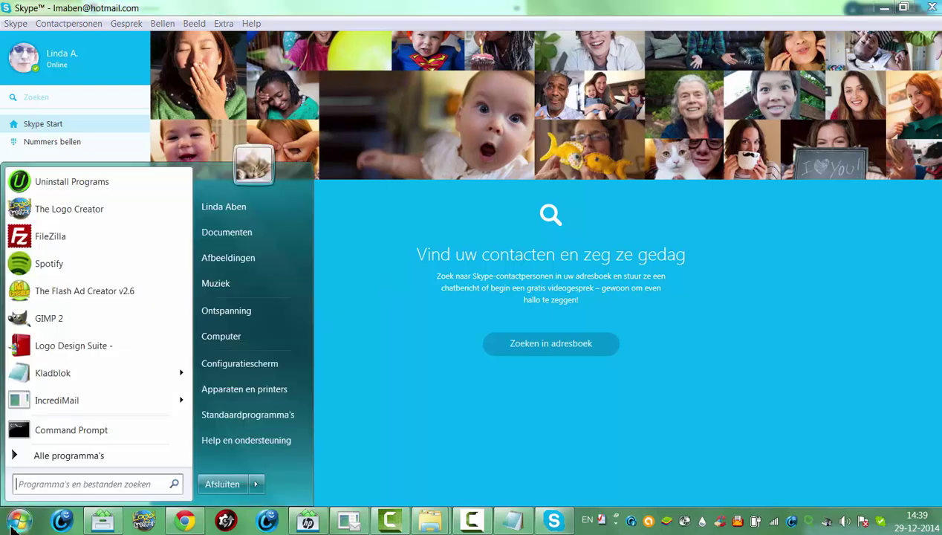
left_click(505, 519)
left_click(153, 197)
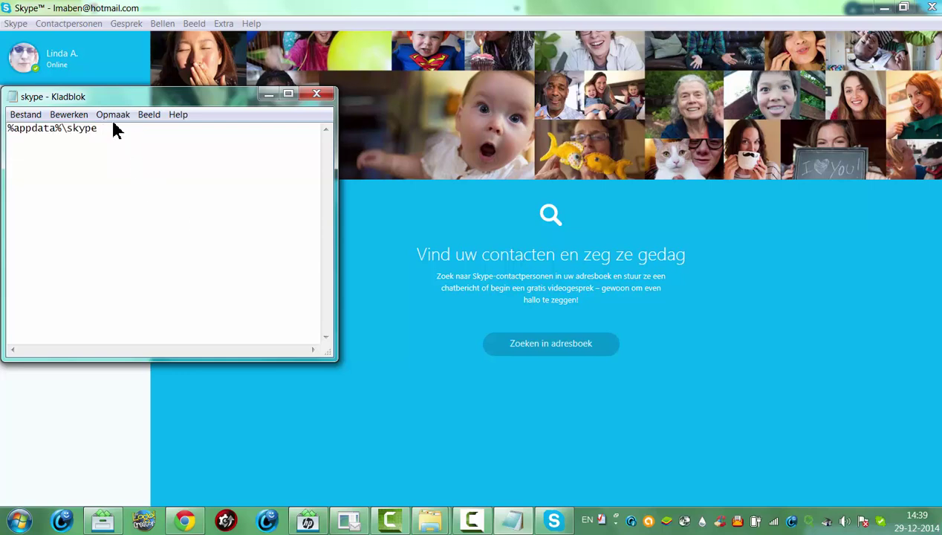
left_click_drag(102, 130, 3, 148)
key("ctrl+c")
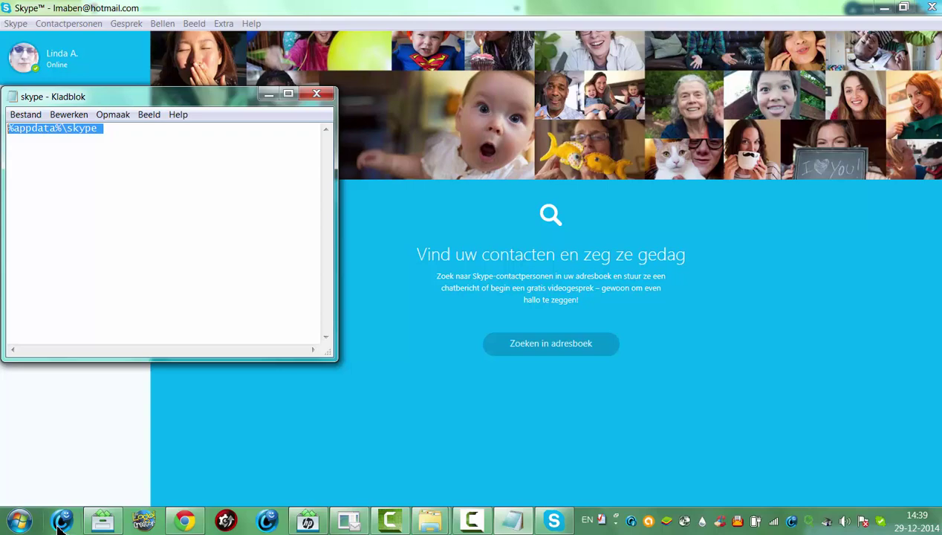
- Search %appdata%\skype from the Start menu and open the Skype folder result
left_click(20, 519)
left_click(75, 484)
key("ctrl+v")
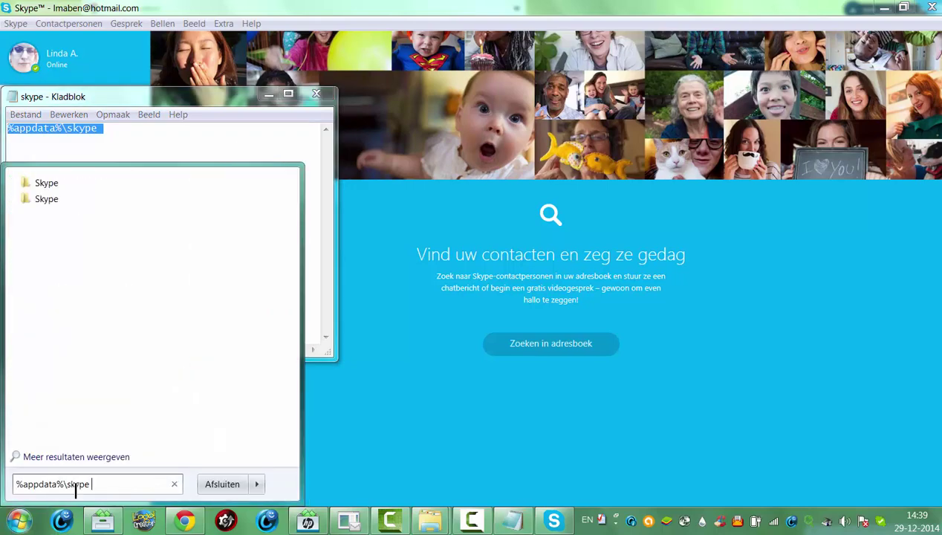
left_click(55, 199)
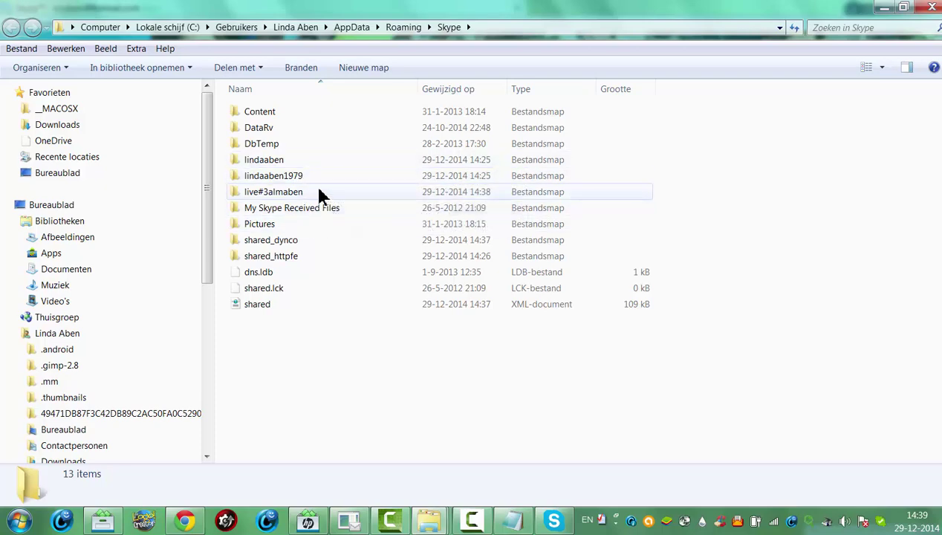
- Open the live#3almaben account folder and select the keyval file
double_click(308, 190)
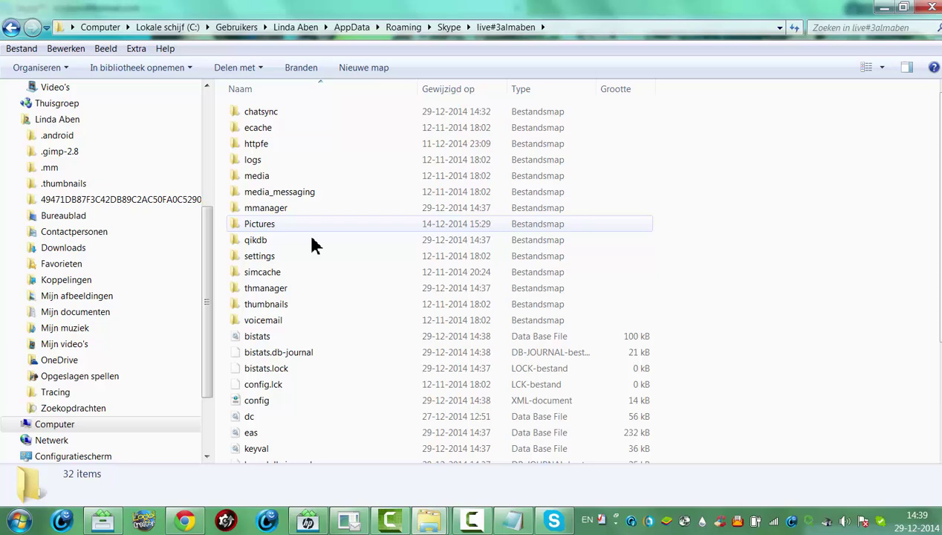
left_click_drag(936, 226, 937, 312)
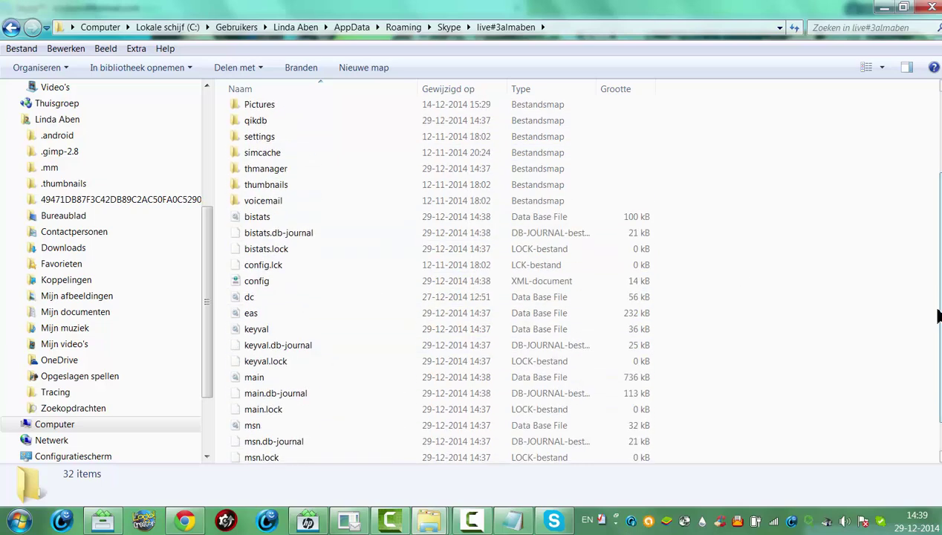
left_click(269, 332)
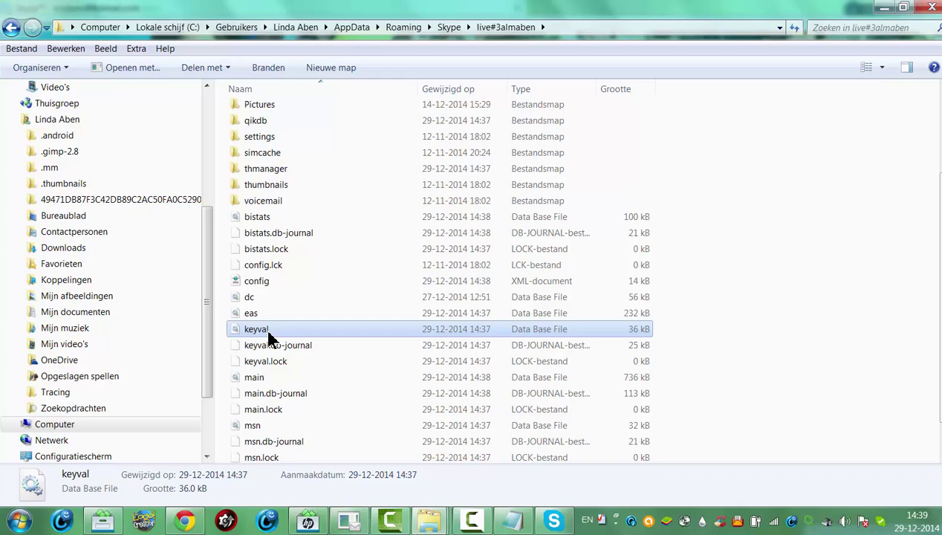
- Start renaming keyval, then delete the added characters so its name stays keyval
right_click(269, 332)
left_click(305, 302)
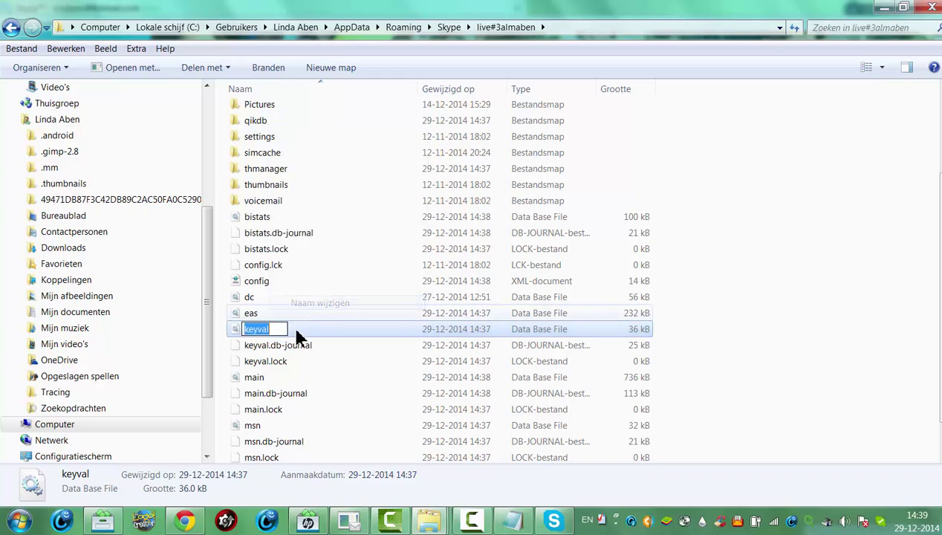
key("End")
type("re")
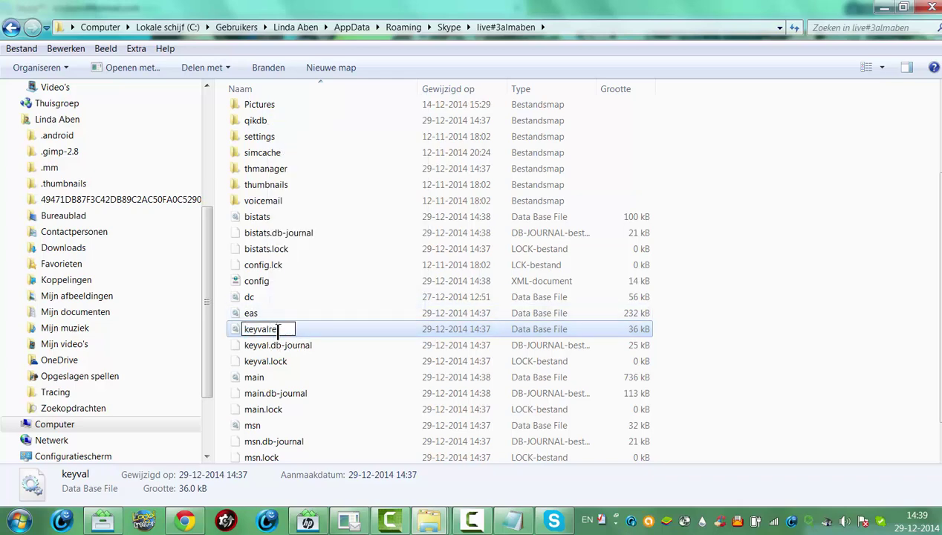
type("name")
key("BackSpace")
key("BackSpace")
key("BackSpace")
key("BackSpace")
key("BackSpace")
key("BackSpace")
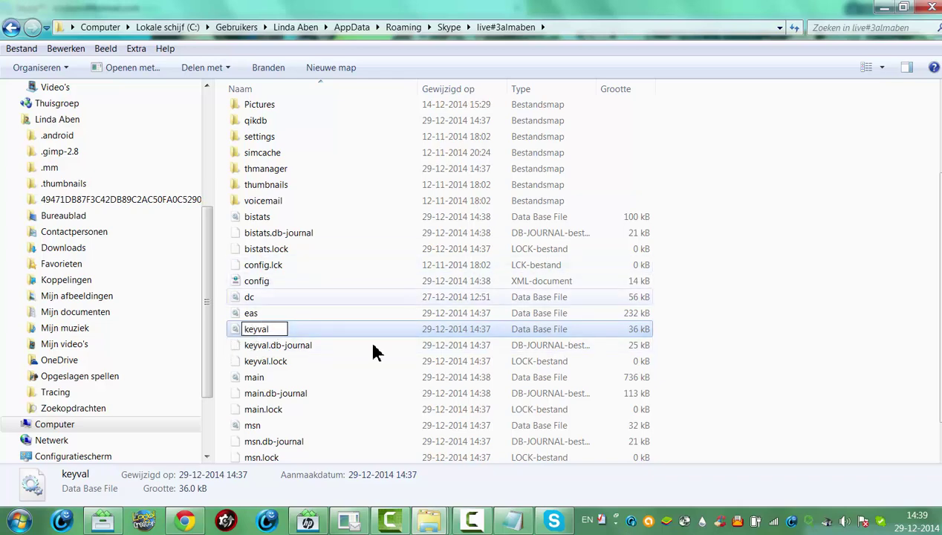
left_click(232, 327)
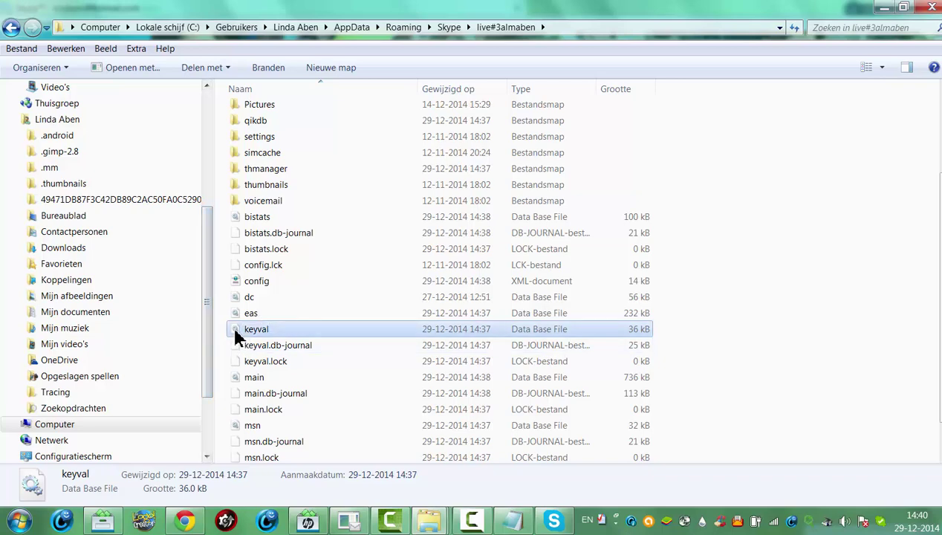